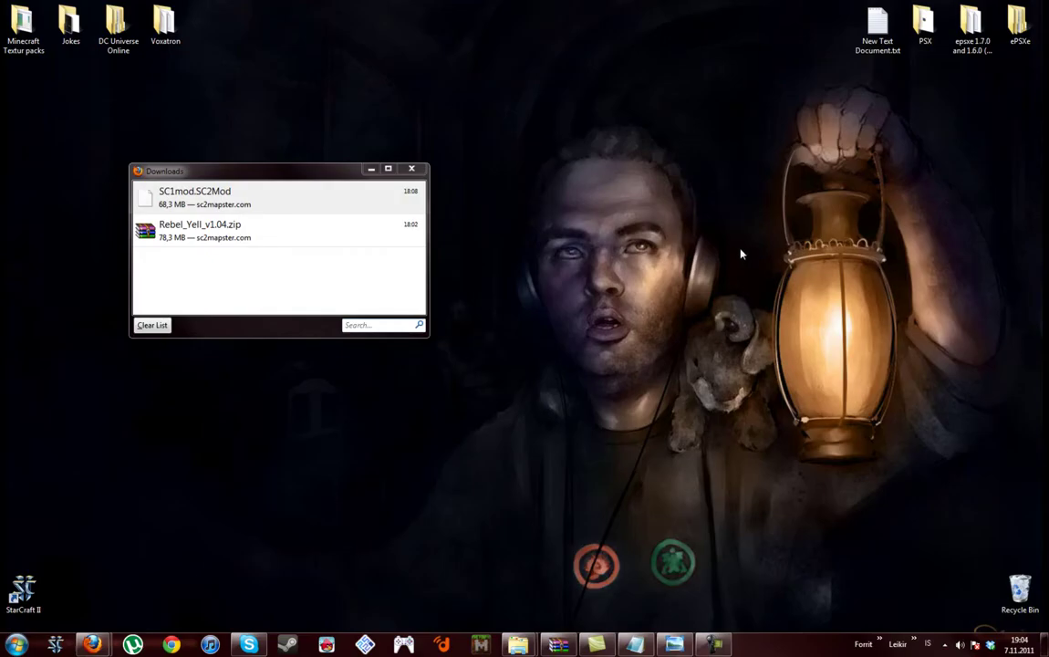
pyautogui.moveTo(451, 393); pyautogui.dragTo(327, 473)
pyautogui.click(228, 282)
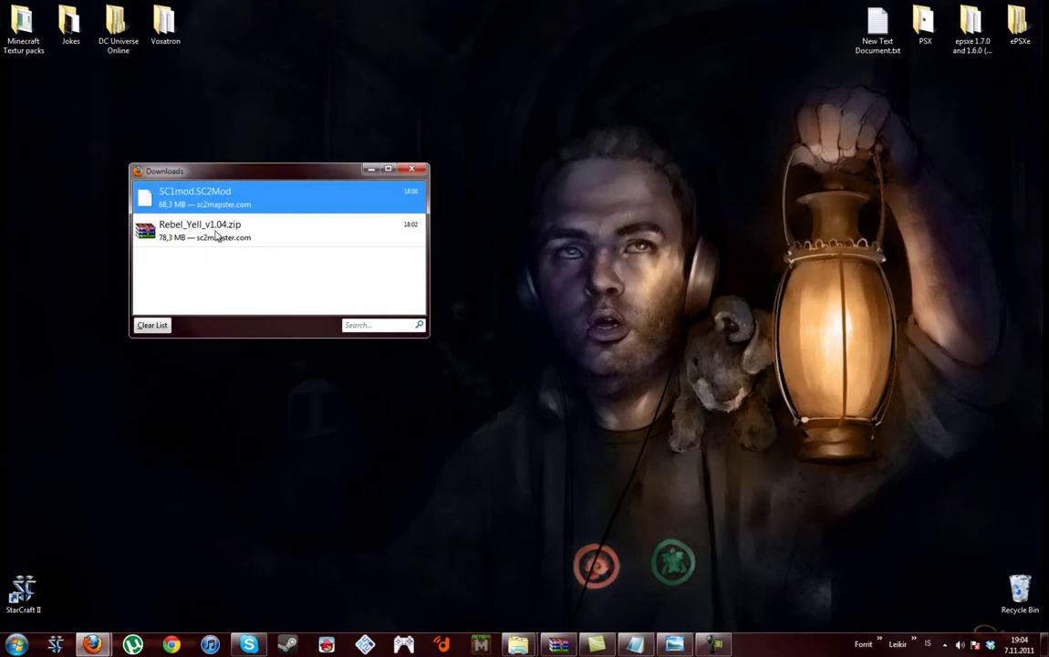
pyautogui.click(217, 236)
pyautogui.click(221, 208)
# Open the StarCraft II installation folder through the desktop shortcut's properties, and close the properties and the extra folder window.
pyautogui.click(5, 590)
pyautogui.rightClick(7, 584)
pyautogui.click(104, 555)
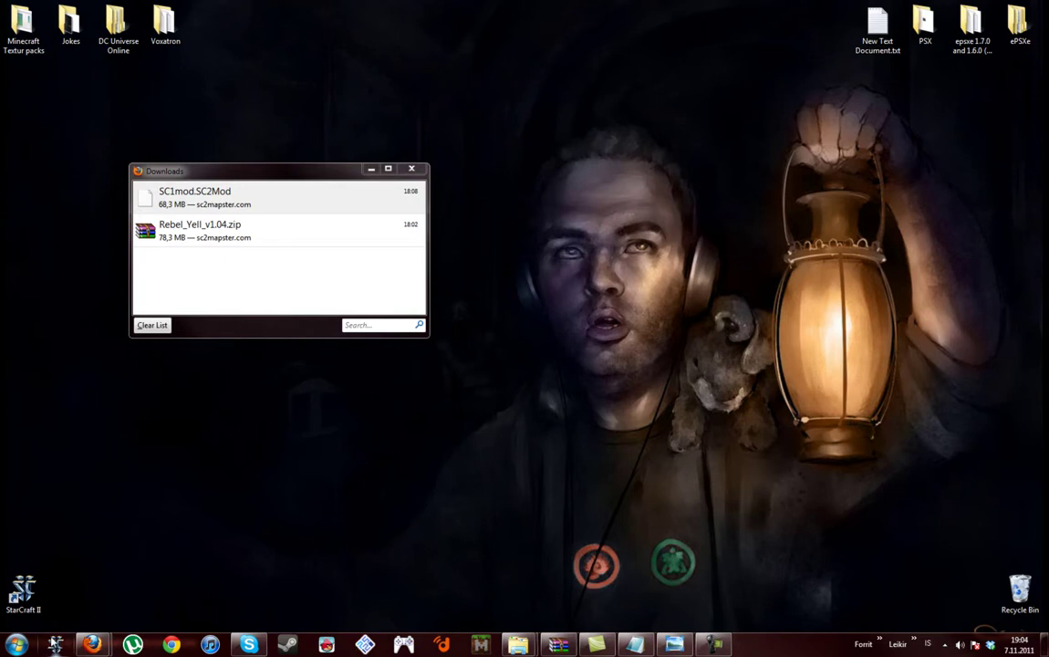
pyautogui.rightClick(25, 590)
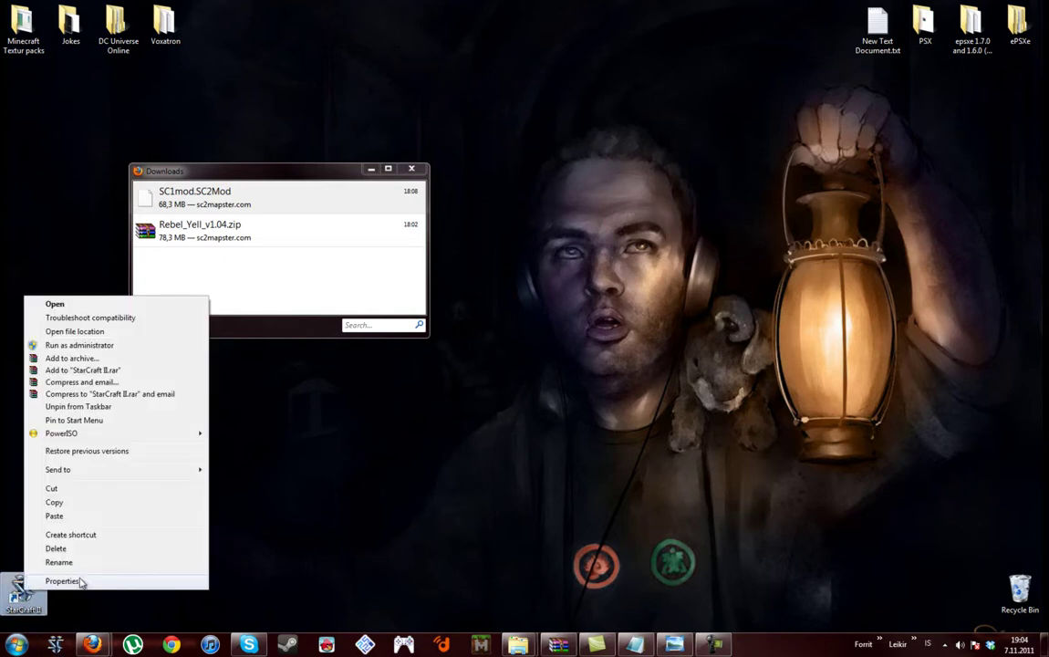
pyautogui.click(62, 581)
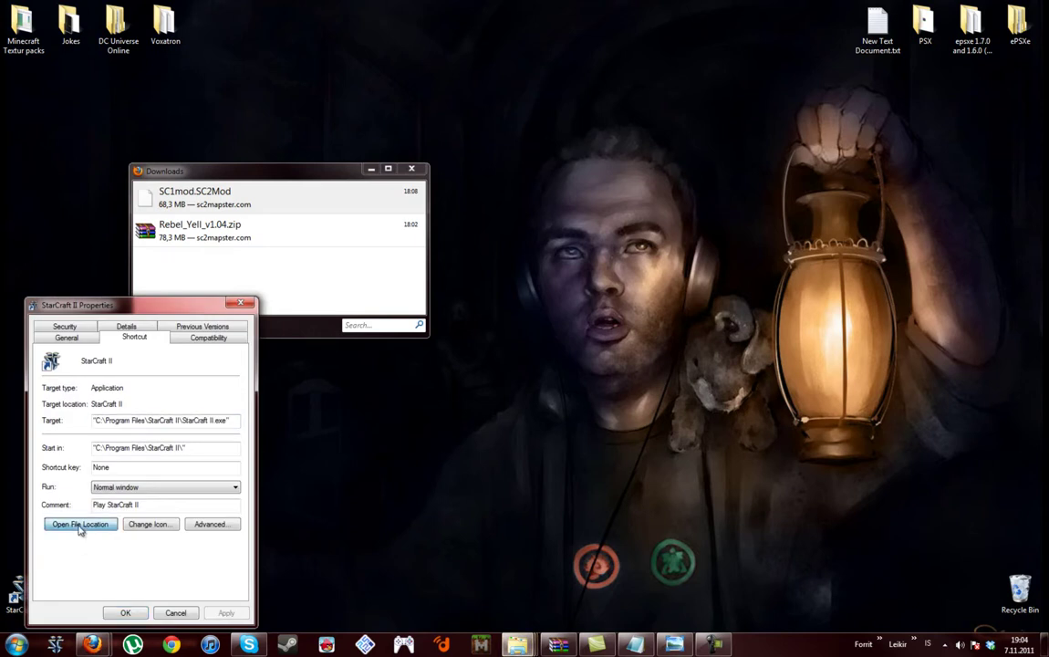
pyautogui.click(80, 526)
pyautogui.click(175, 612)
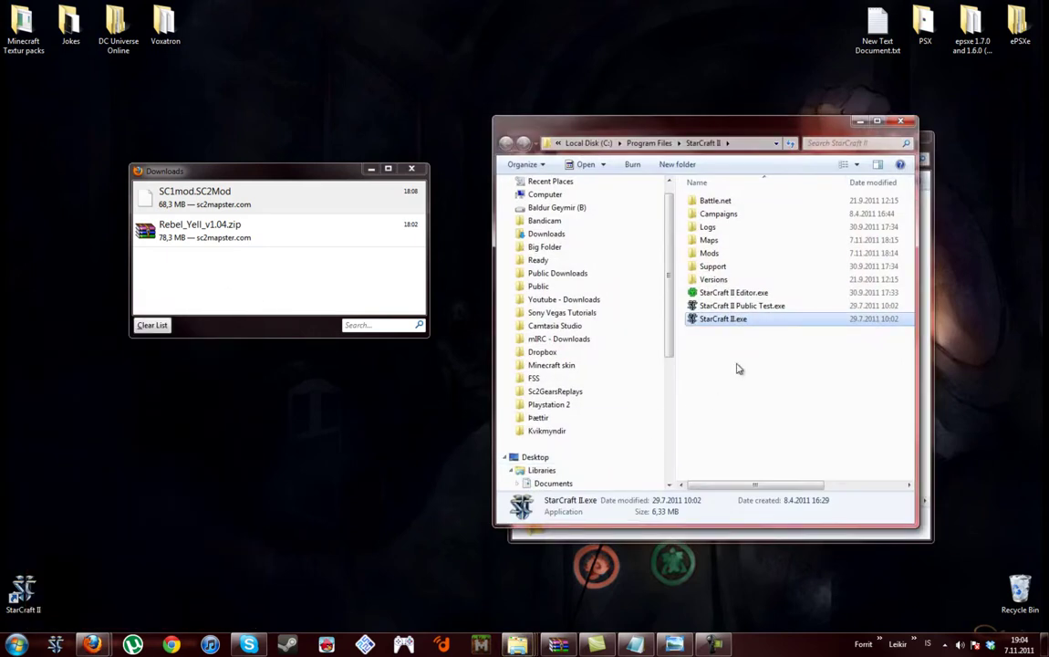
pyautogui.moveTo(715, 132)
pyautogui.mouseDown()
pyautogui.moveTo(402, 146)
pyautogui.moveTo(731, 125)
pyautogui.mouseUp()
pyautogui.click(915, 136)
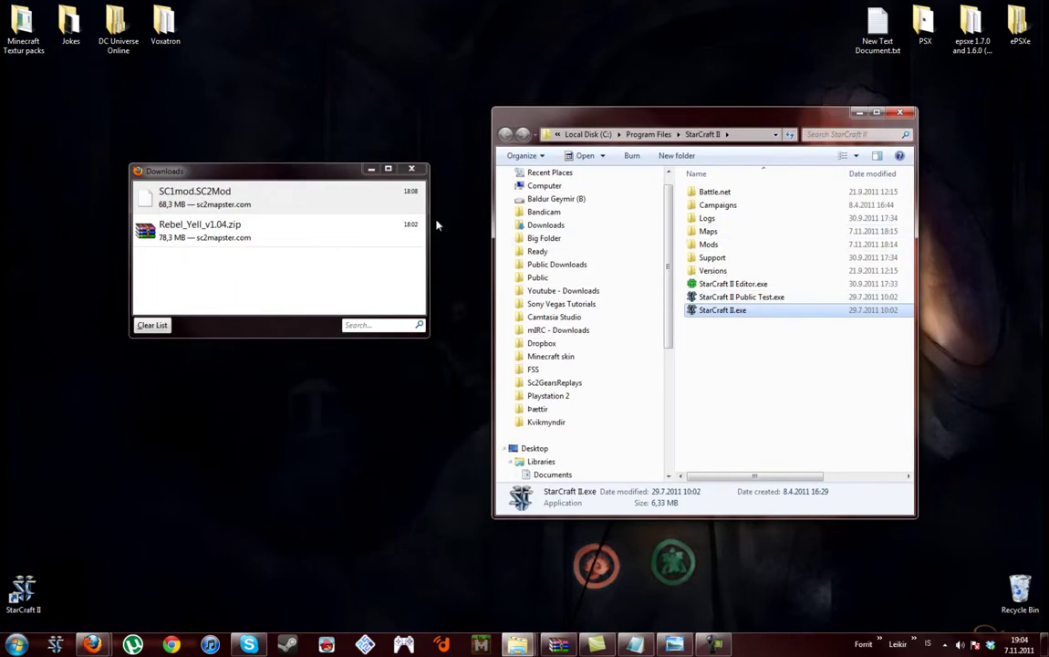
# Open the downloaded Rebel_Yell_v1.04.zip archive, minimize it, and return to the StarCraft II folder.
pyautogui.rightClick(254, 236)
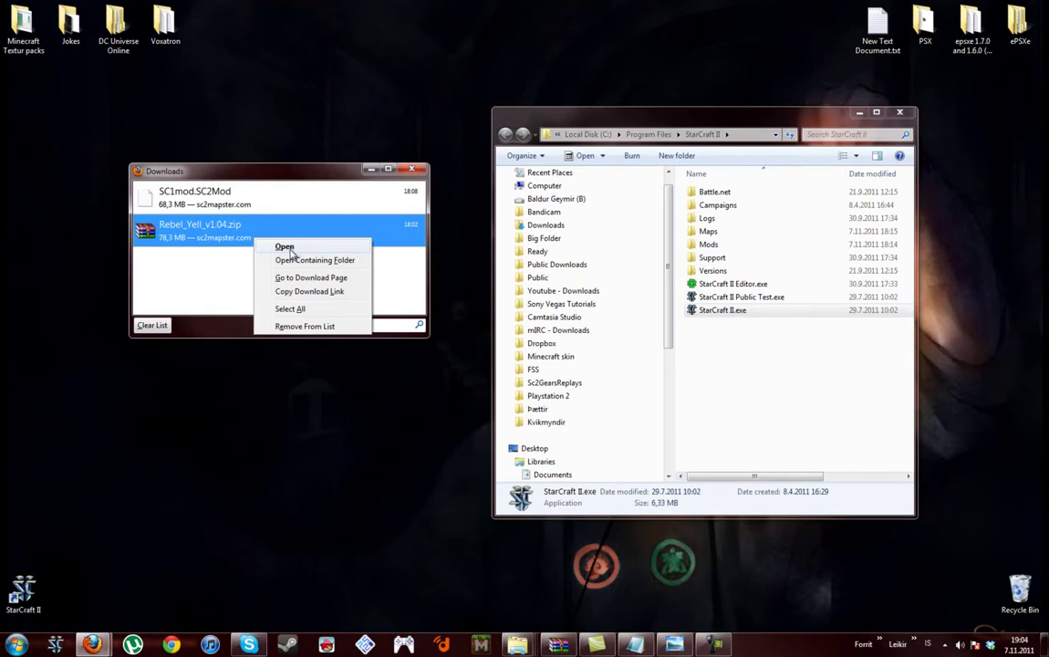
pyautogui.click(291, 248)
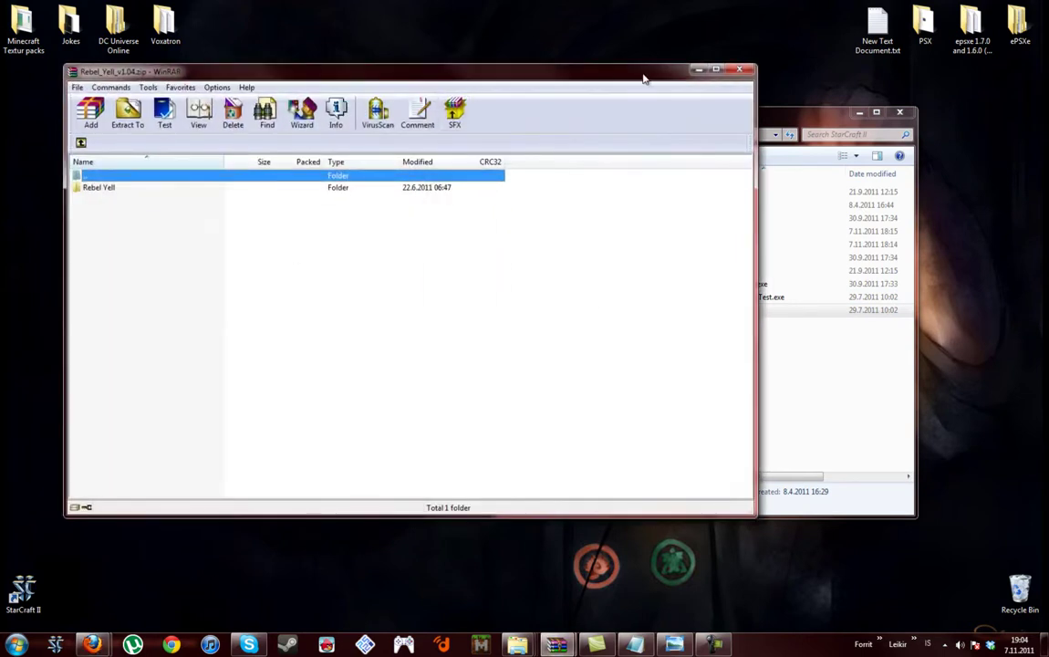
pyautogui.moveTo(642, 81); pyautogui.dragTo(547, 98)
pyautogui.click(604, 92)
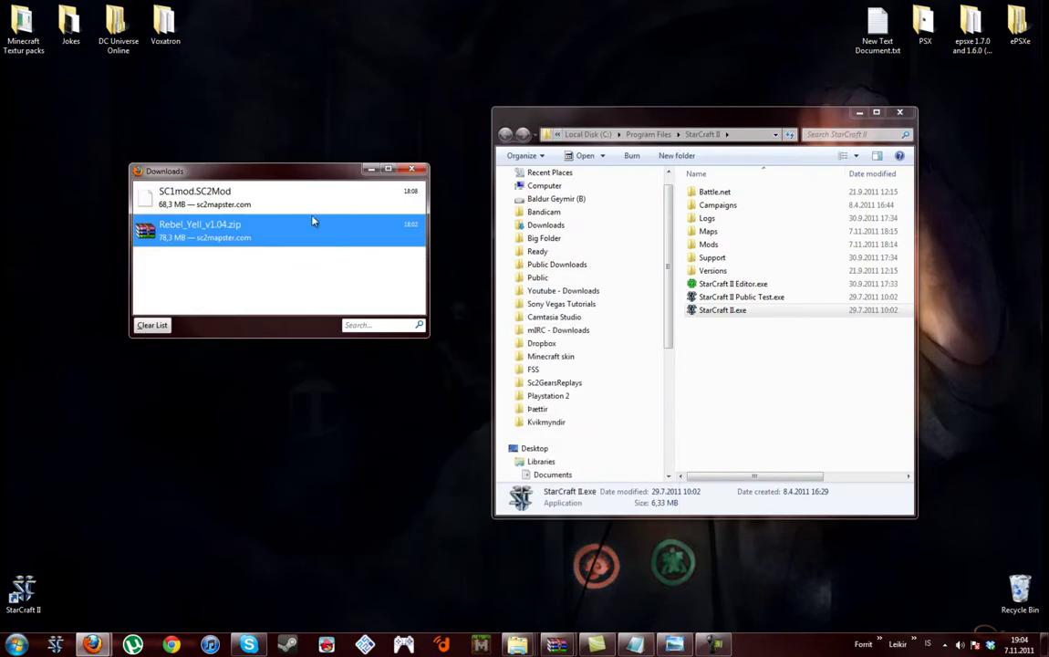
pyautogui.click(755, 371)
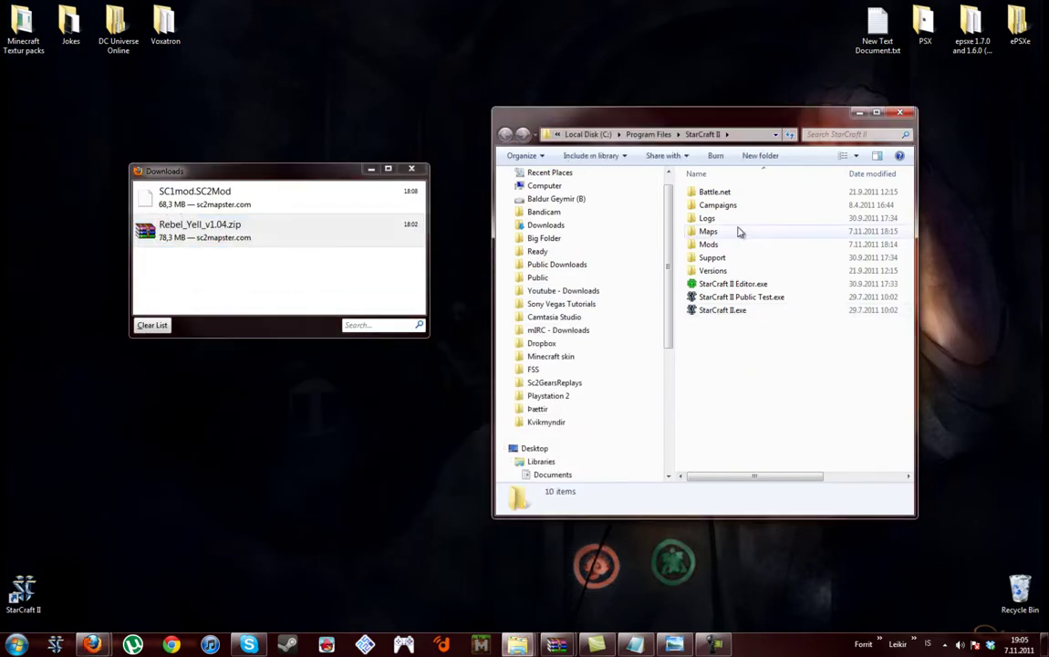
# View the game's Mods folder and the download folder holding SC1mod.SC2Mod, and close the download folder.
pyautogui.doubleClick(716, 245)
pyautogui.rightClick(268, 202)
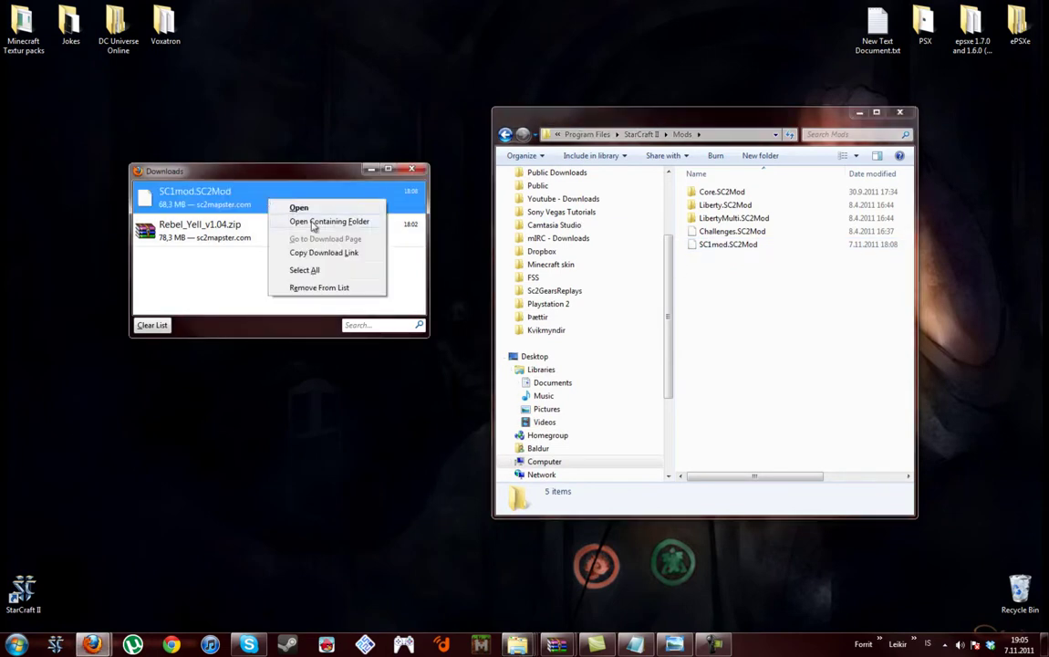
pyautogui.click(313, 223)
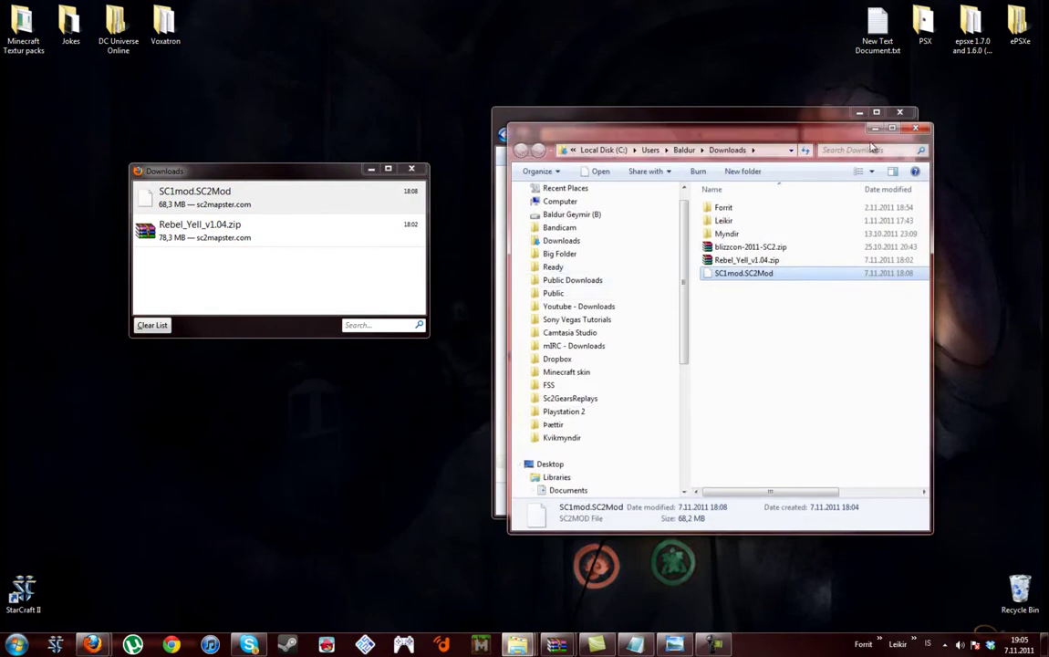
pyautogui.click(919, 130)
pyautogui.click(810, 326)
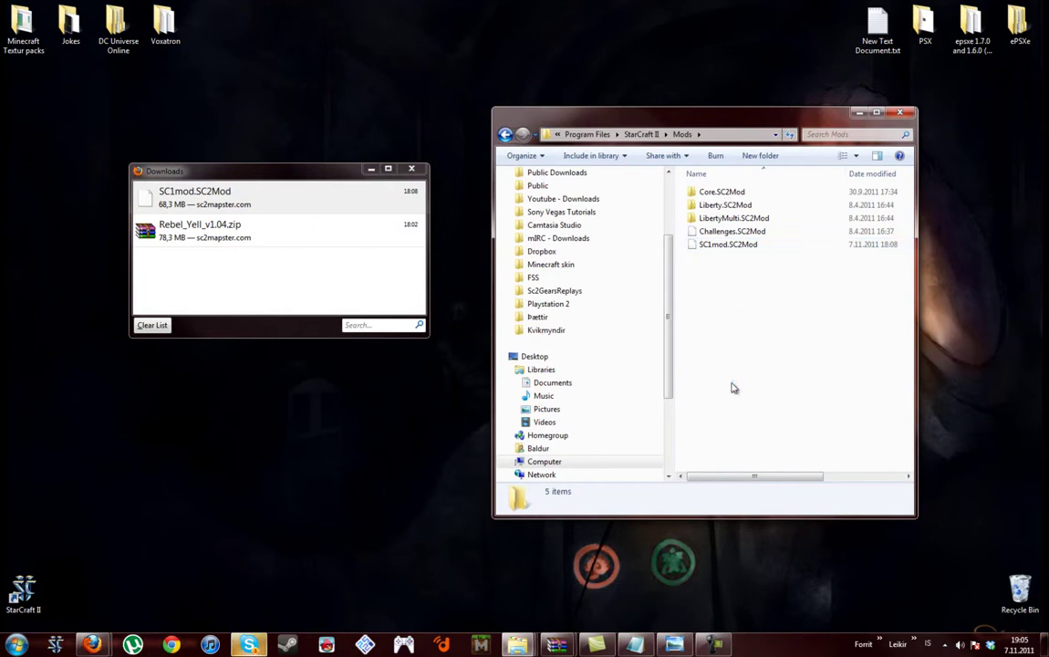
# Go back to the StarCraft II folder and open its Maps folder.
pyautogui.click(646, 135)
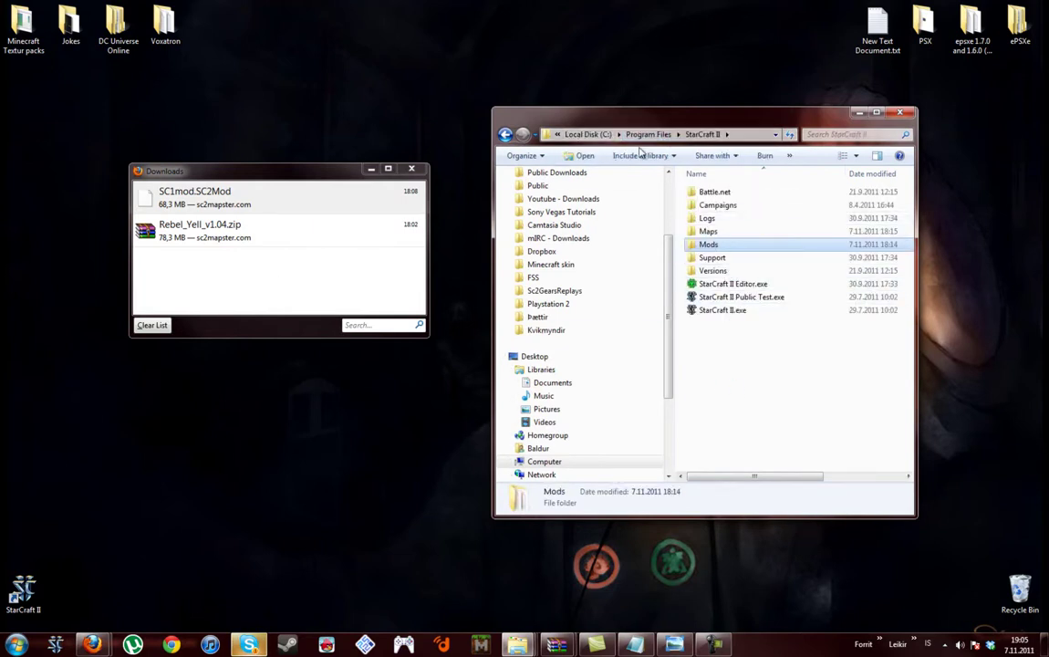
pyautogui.click(734, 193)
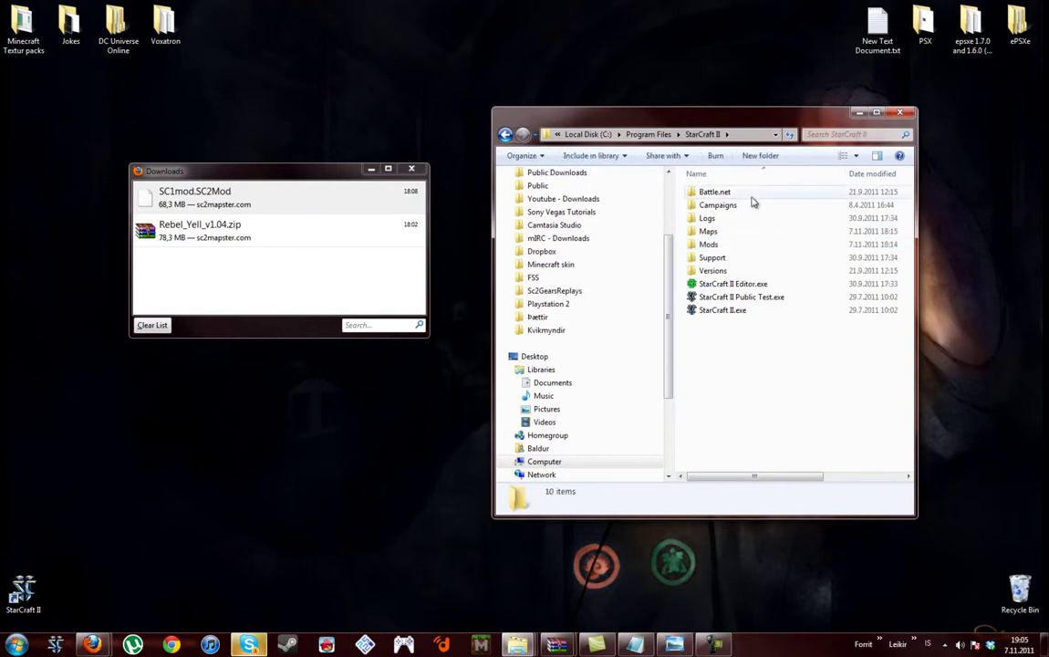
pyautogui.doubleClick(715, 234)
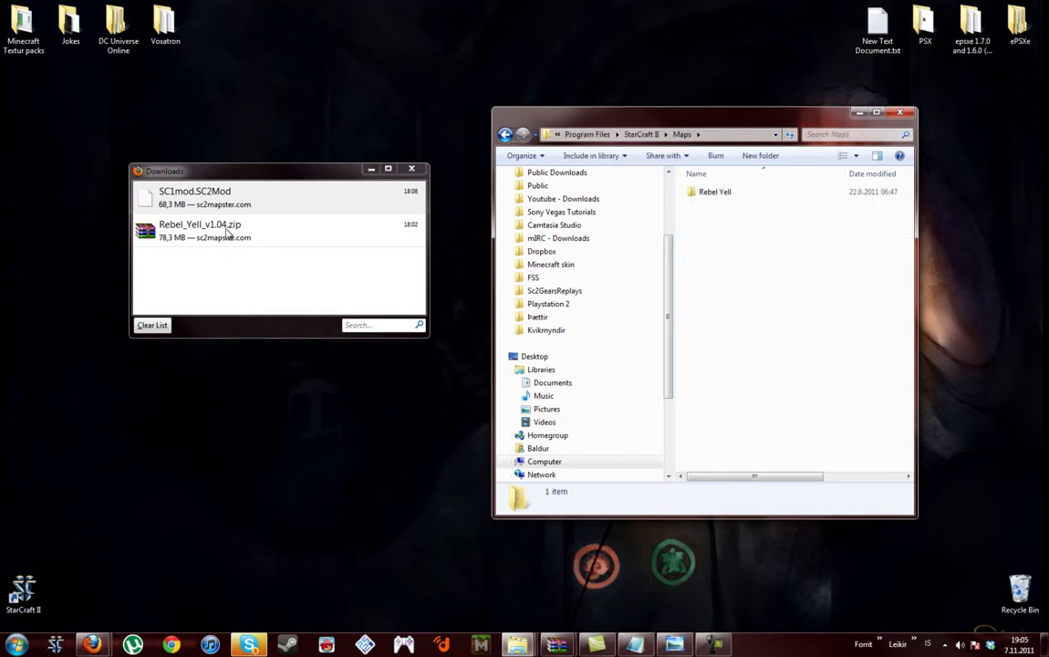
# Place the Rebel_Yell_v1.04.zip archive beside the Maps folder and copy its Rebel Yell folder into Maps.
pyautogui.moveTo(557, 644)
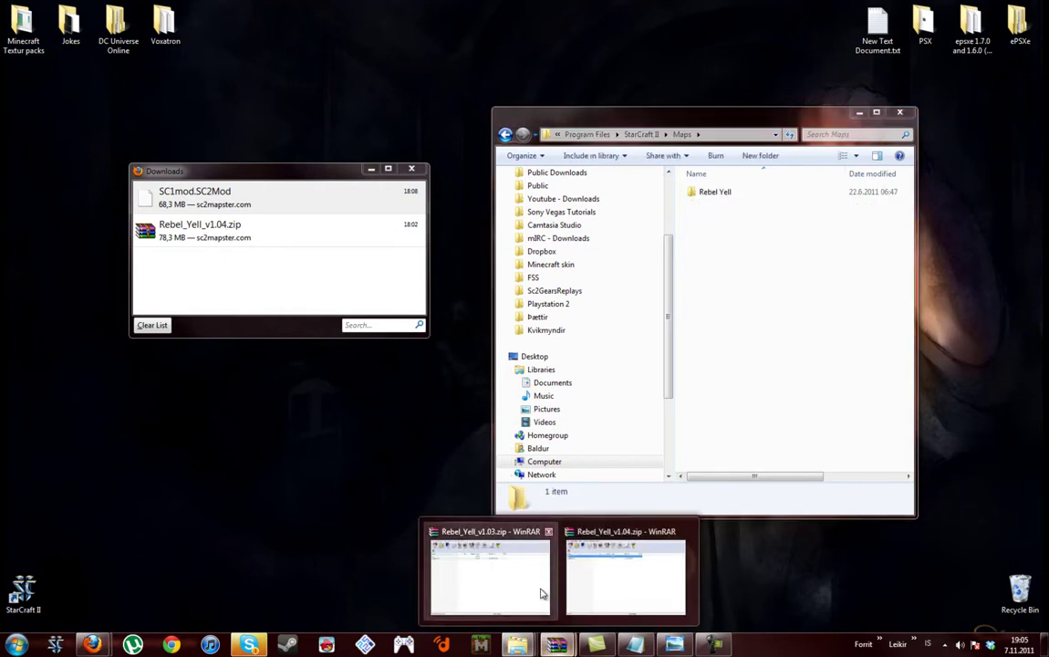
pyautogui.click(593, 568)
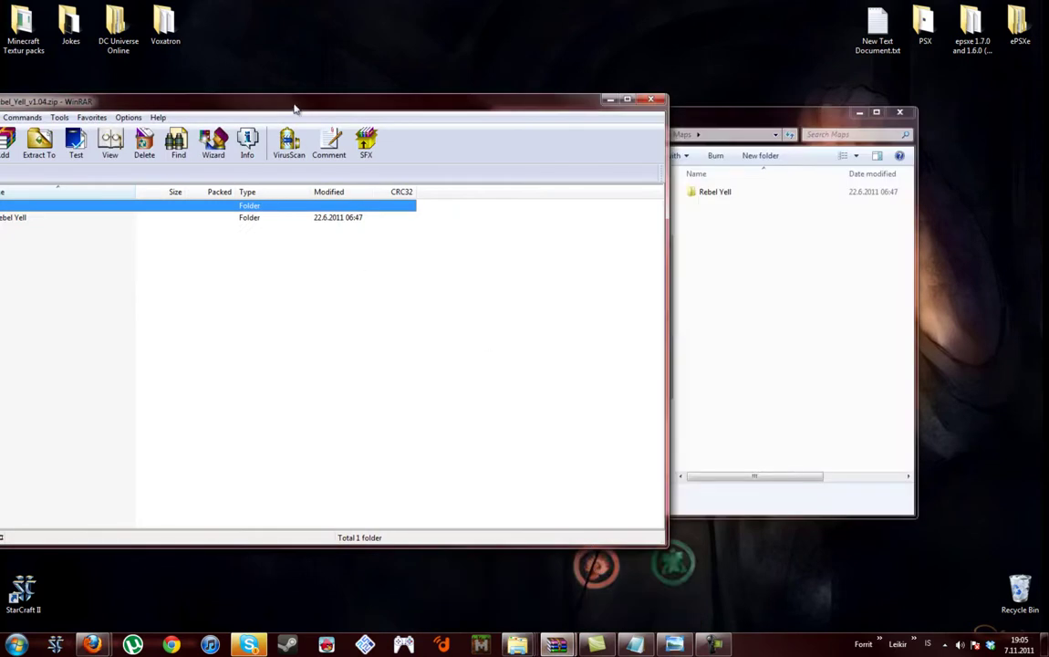
pyautogui.moveTo(297, 103); pyautogui.dragTo(415, 121)
pyautogui.moveTo(771, 162); pyautogui.dragTo(575, 161)
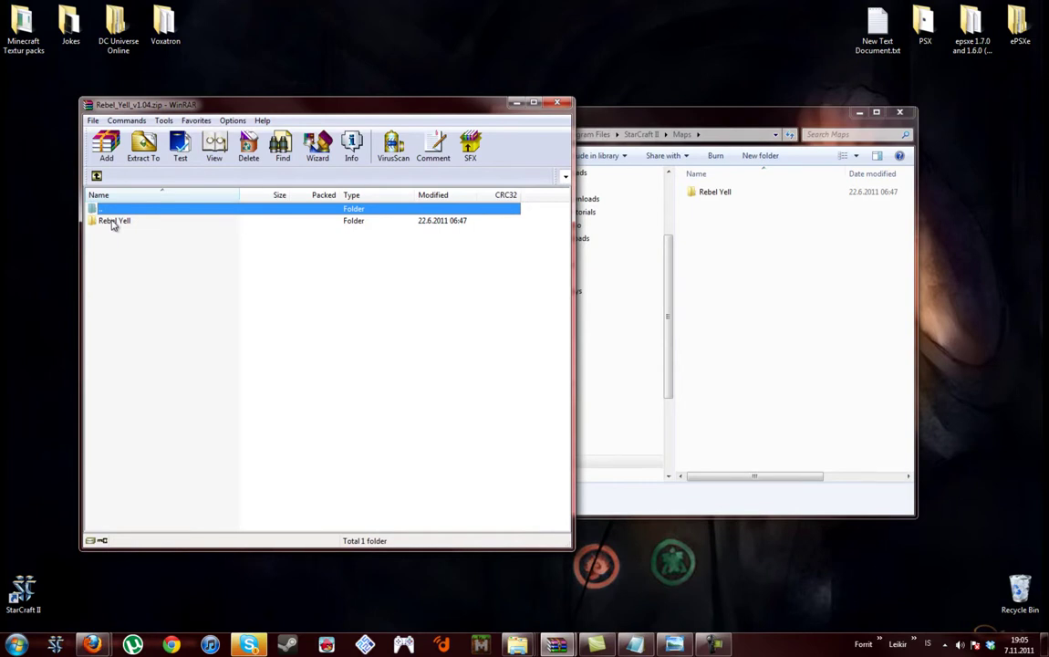
pyautogui.moveTo(113, 228); pyautogui.dragTo(724, 258)
pyautogui.moveTo(388, 270); pyautogui.dragTo(391, 270)
pyautogui.click(750, 216)
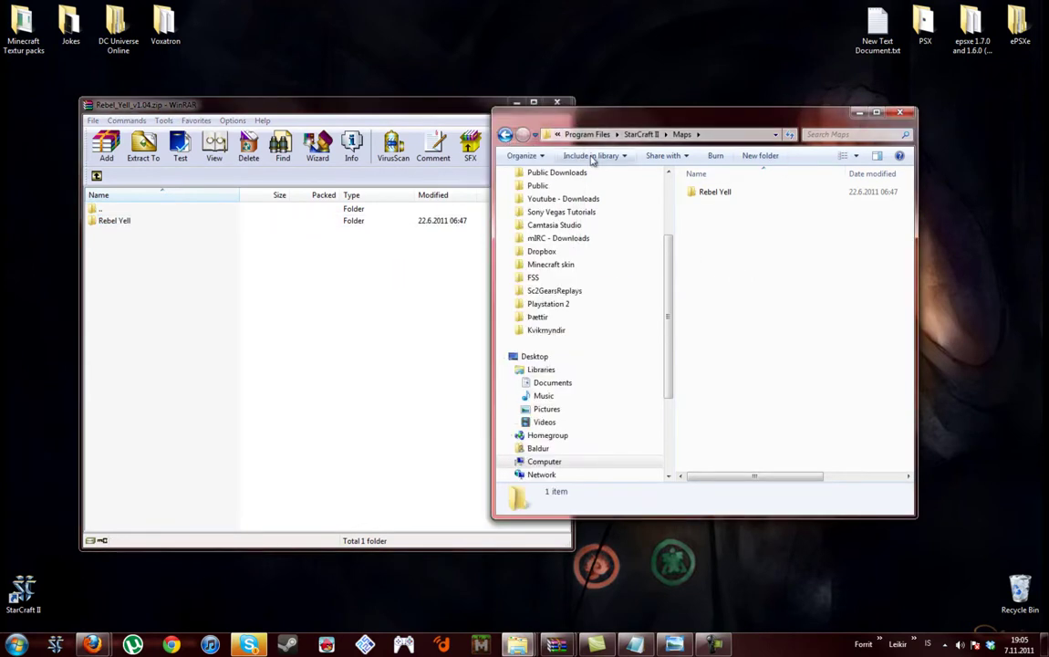
# Open the Rebel Yell folder in Maps and launch the pinned Terran00t.SC2Map in StarCraft II.
pyautogui.doubleClick(716, 194)
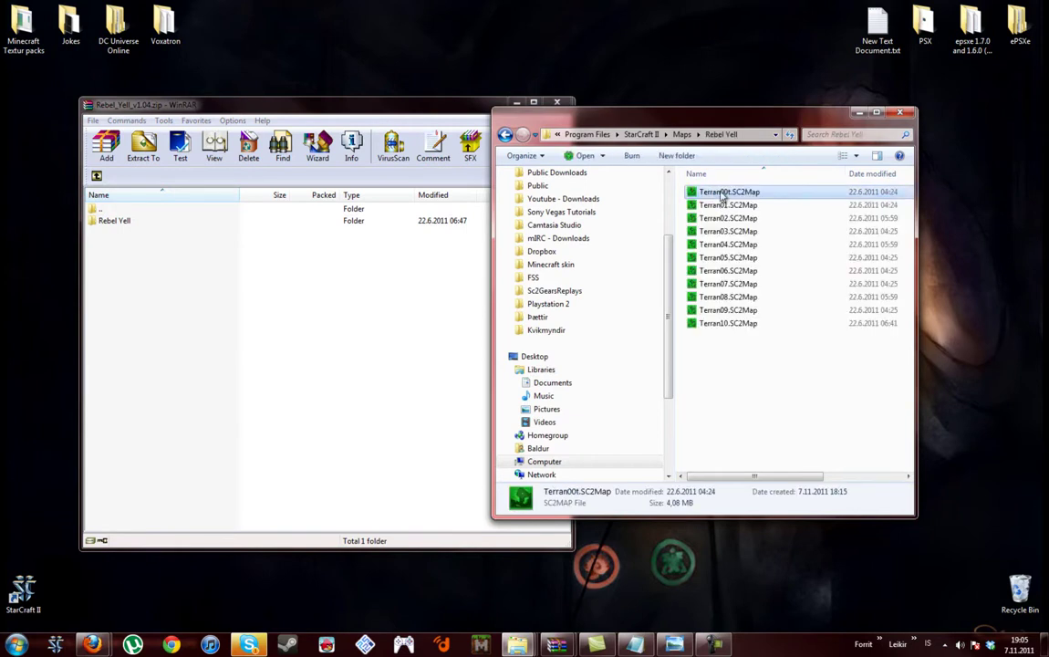
pyautogui.moveTo(750, 364); pyautogui.dragTo(783, 392)
pyautogui.click(723, 372)
pyautogui.rightClick(61, 644)
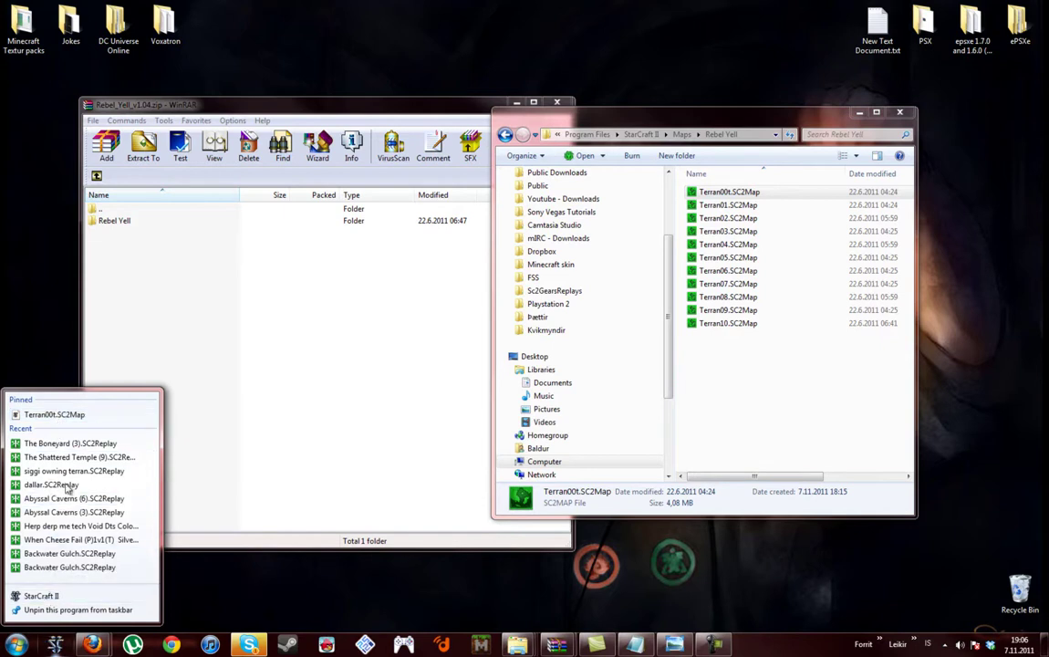
pyautogui.click(66, 415)
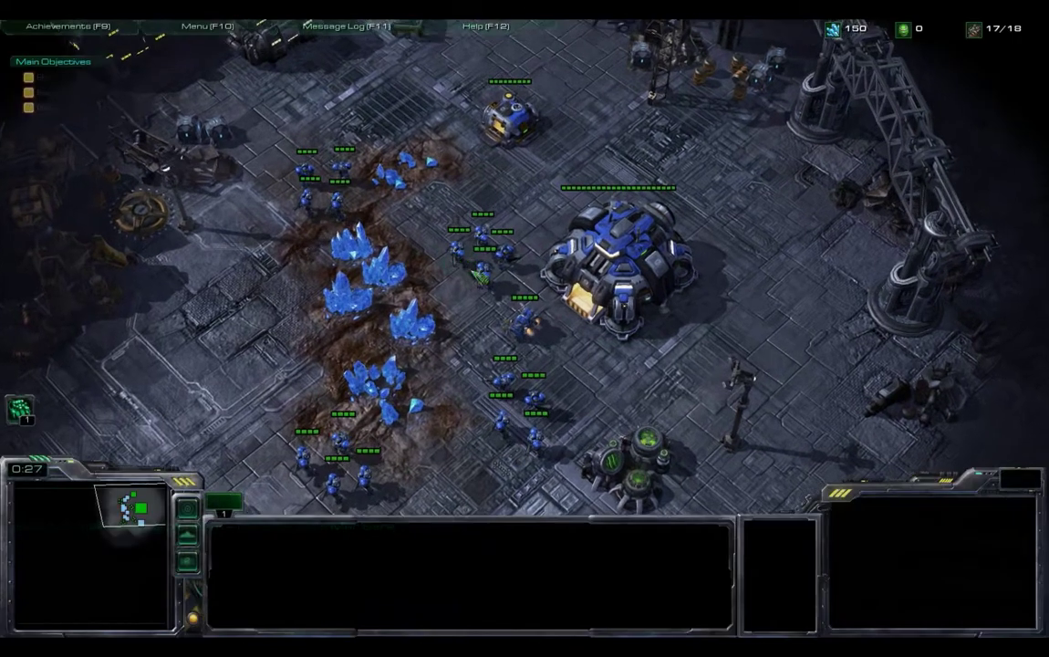
# Send marine control group 1 past the mineral field and order the idle SCV to gather minerals.
pyautogui.press('1')
pyautogui.rightClick(148, 378)
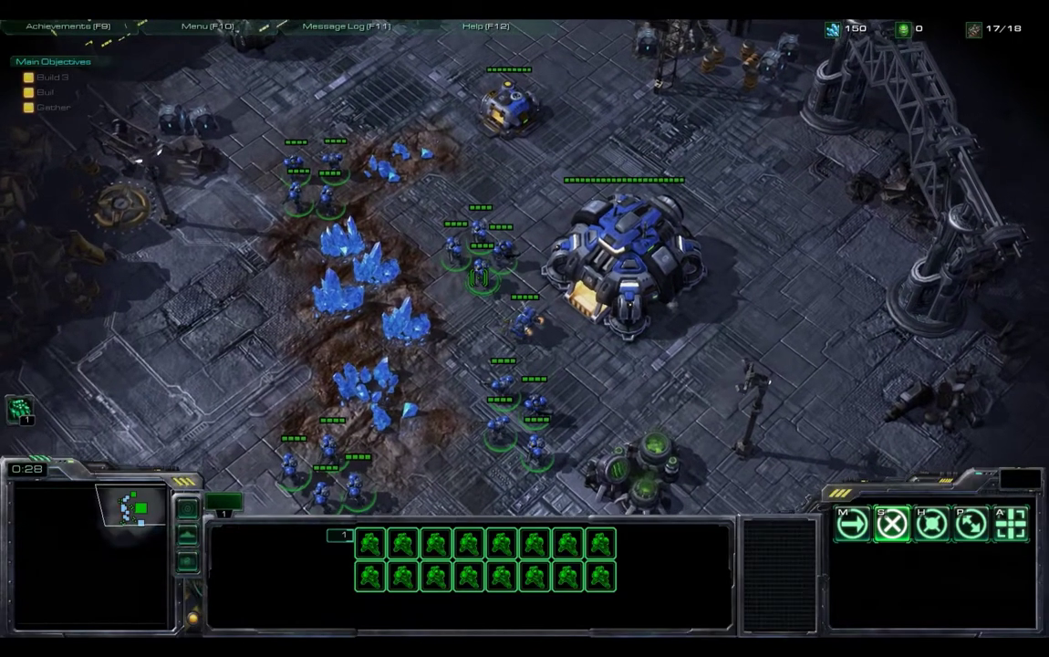
pyautogui.press('F1')
pyautogui.rightClick(390, 325)
# Set the Command Center's rally point on the mineral patch and queue three SCVs.
pyautogui.click(606, 266)
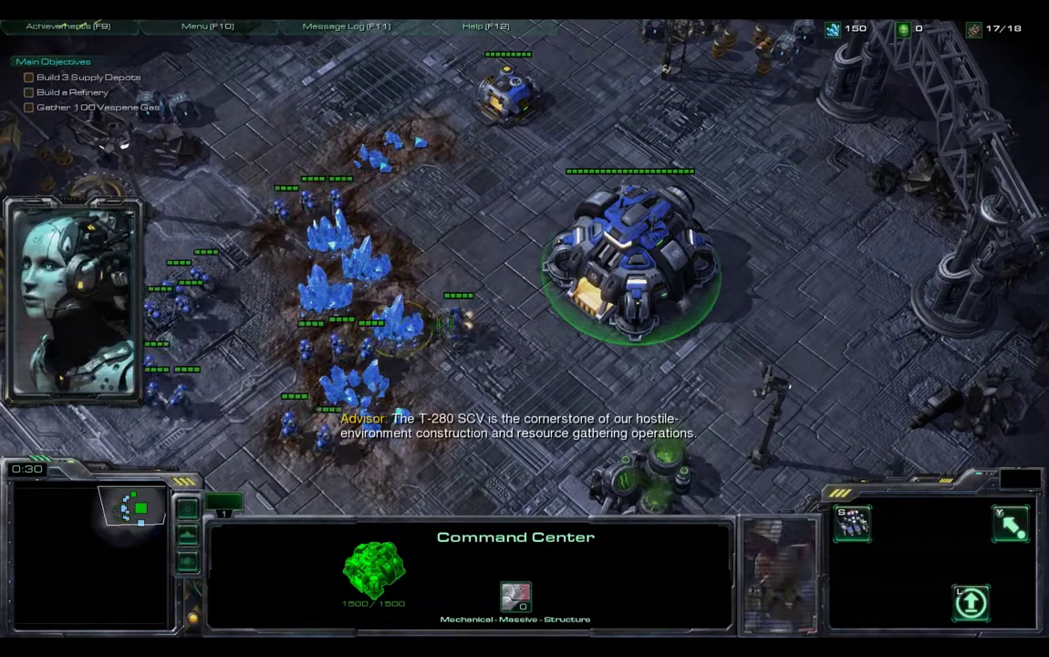
pyautogui.rightClick(405, 327)
pyautogui.press('s')
pyautogui.press('s')
pyautogui.press('s')
pyautogui.press('s')
pyautogui.press('s')
pyautogui.press('s')
pyautogui.press('s')
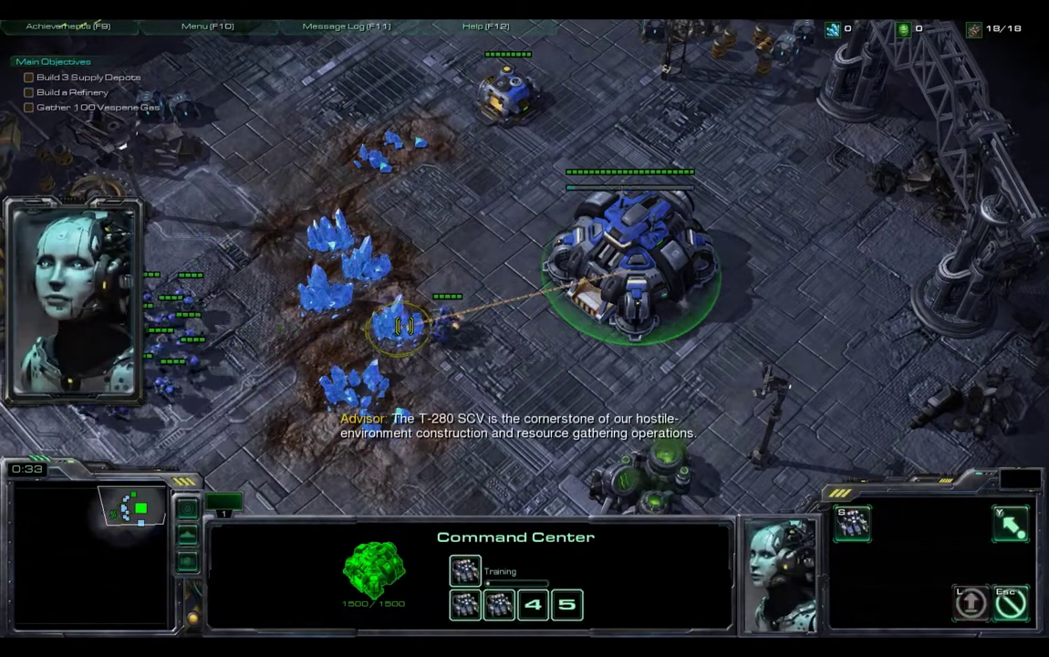
# Move marine control group 1 back across the mineral field to the ground below the Command Center.
pyautogui.press('1')
pyautogui.rightClick(522, 356)
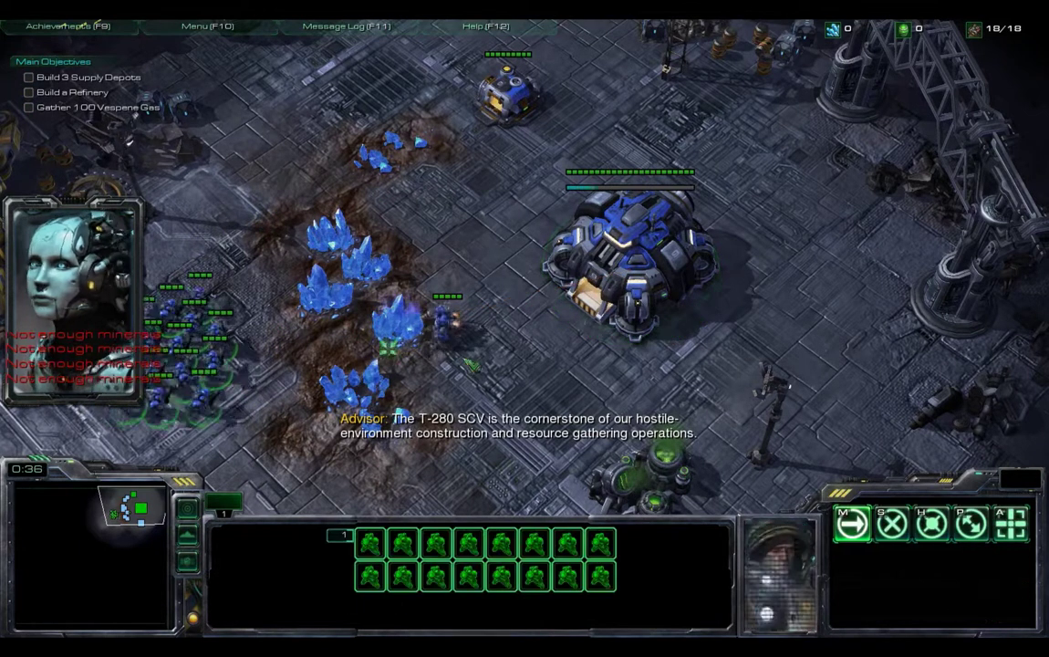
pyautogui.rightClick(526, 357)
pyautogui.rightClick(563, 353)
# Attack the Command Center with marine control group 1, and pull the marines away to open ground and stop them.
pyautogui.press('a')
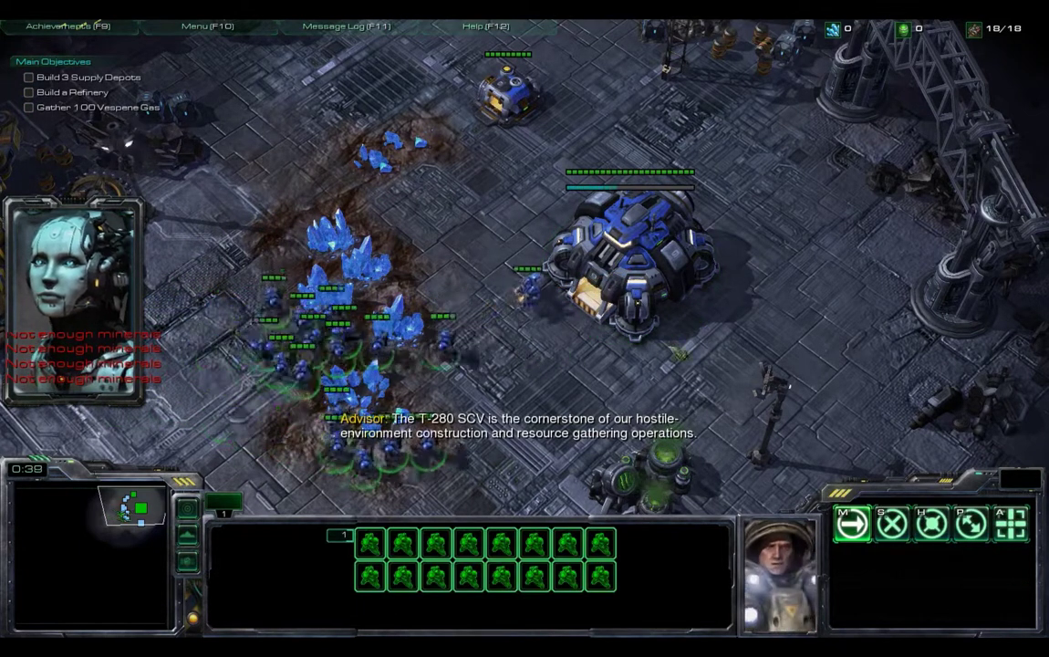
pyautogui.click(721, 322)
pyautogui.rightClick(735, 319)
pyautogui.press('a')
pyautogui.click(736, 323)
pyautogui.rightClick(726, 313)
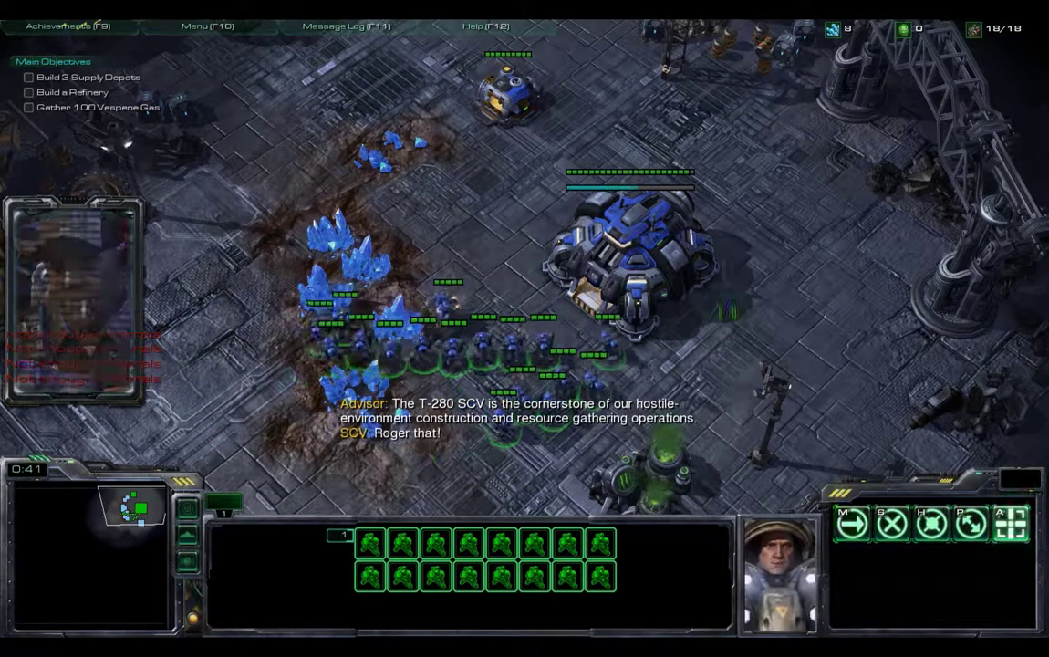
pyautogui.press('a')
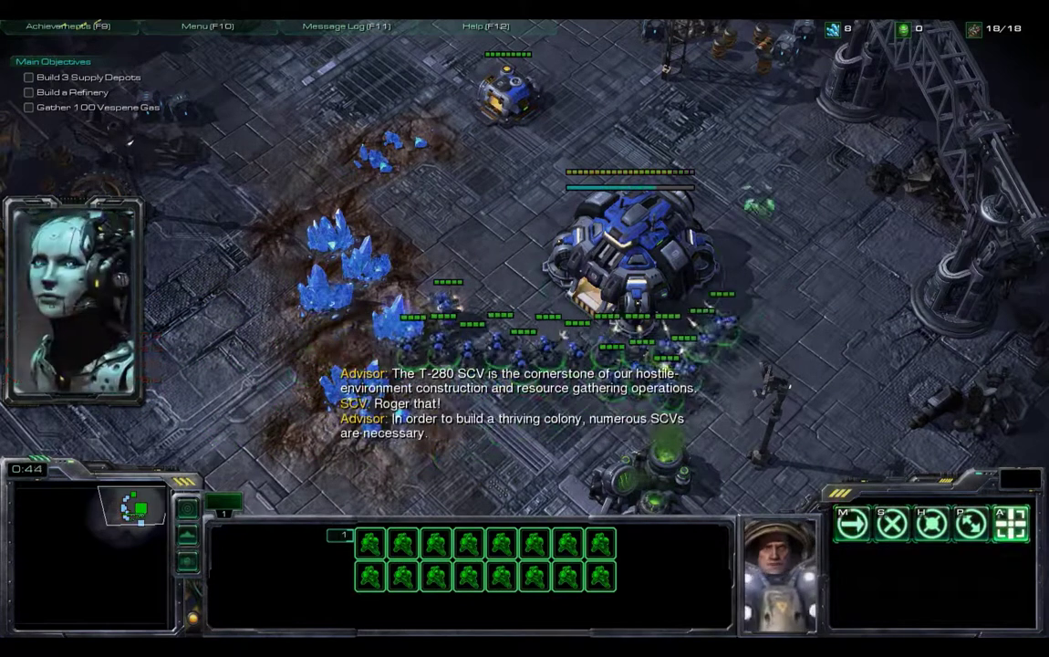
pyautogui.press('a')
pyautogui.click(650, 255)
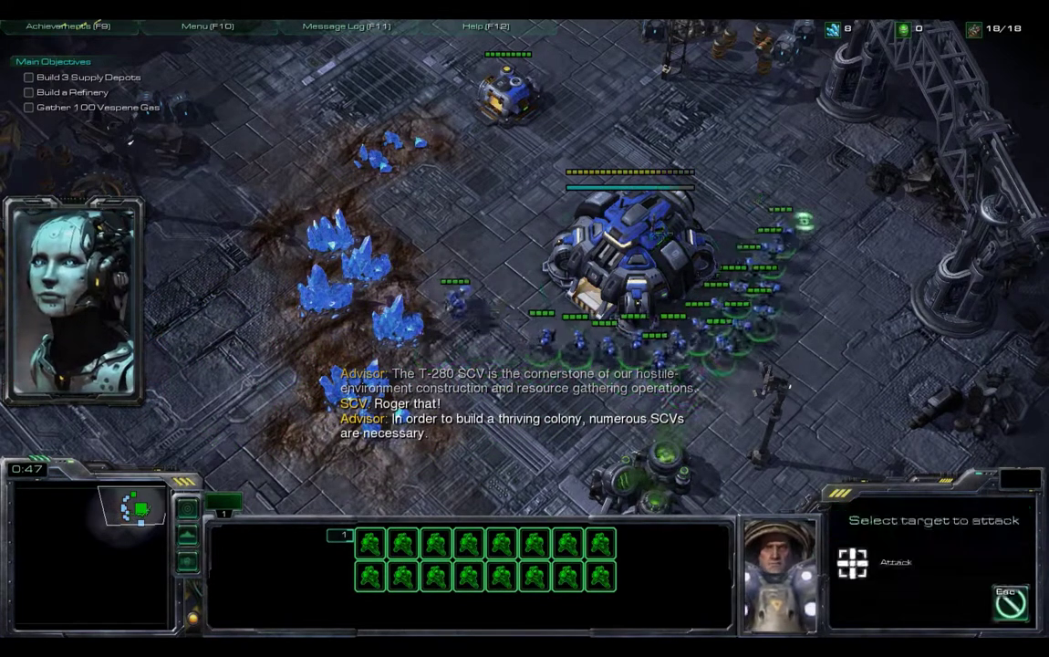
pyautogui.rightClick(801, 391)
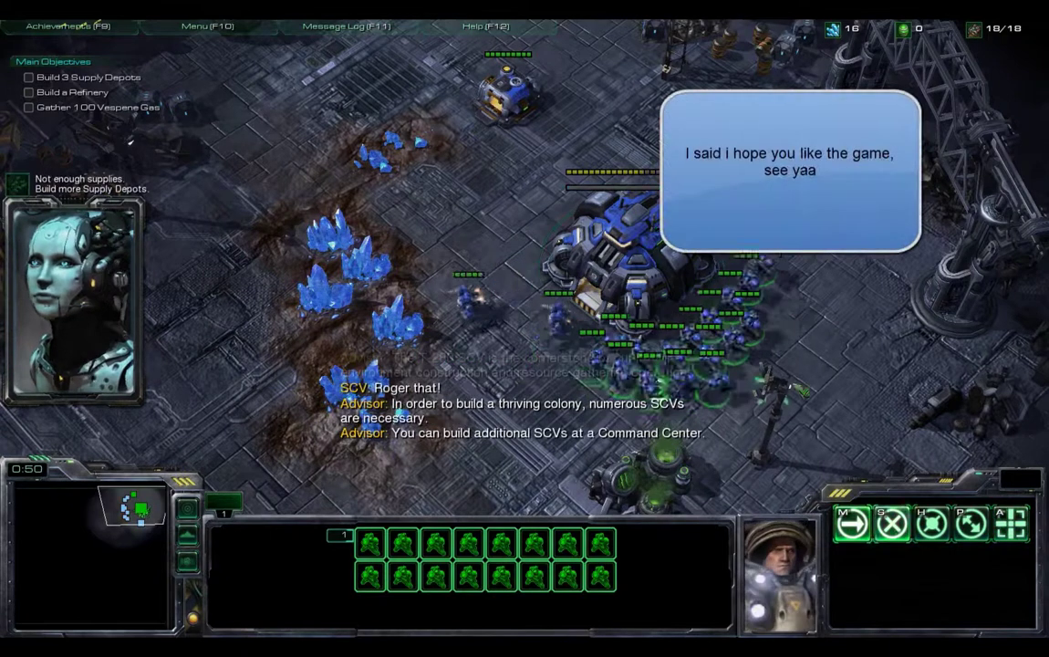
pyautogui.press('s')
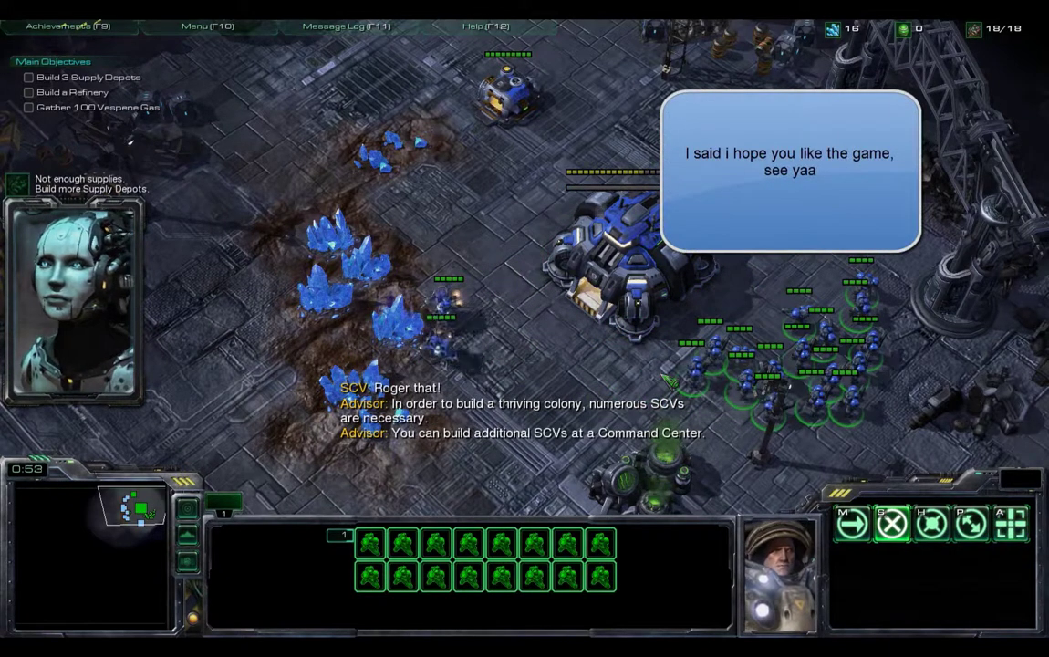